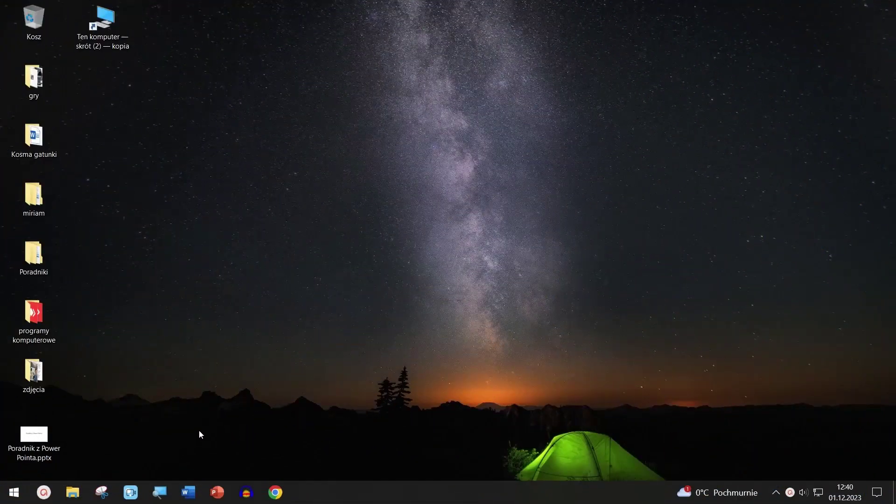
# Open Poradnik z Power Pointa.pptx from the desktop in PowerPoint, keeping its file name
pyautogui.click(46, 447)
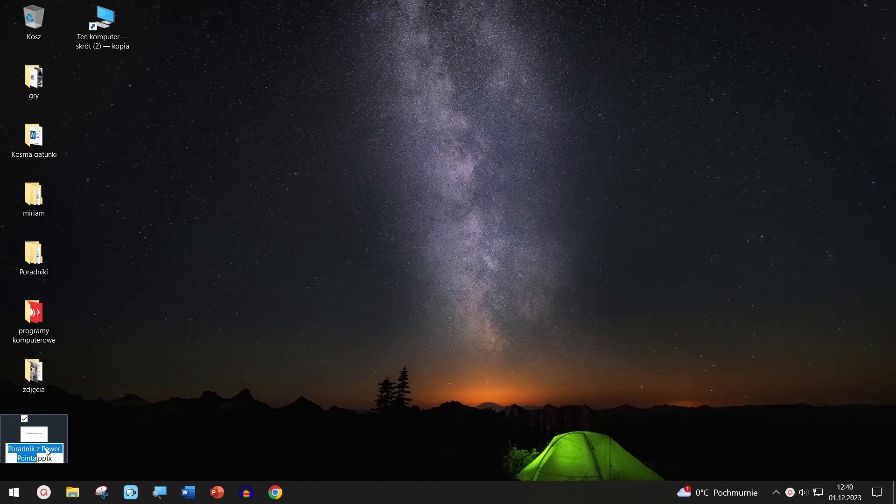
pyautogui.press('Escape')
pyautogui.doubleClick(46, 451)
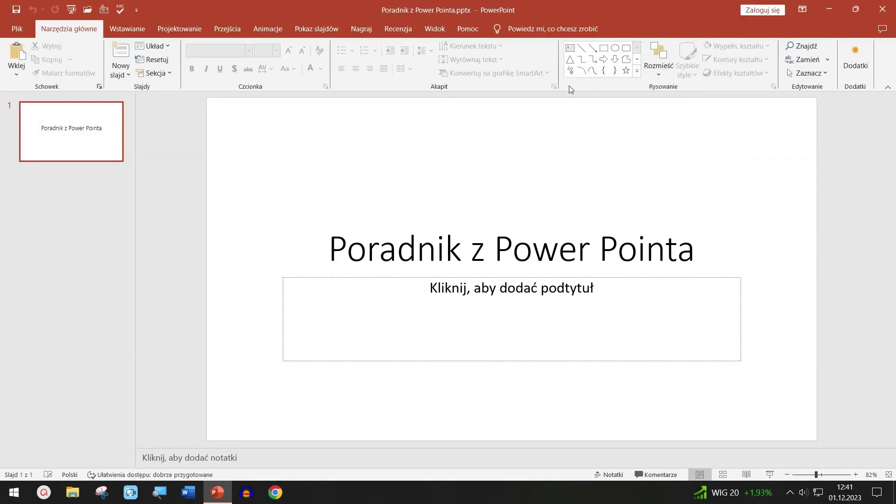
pyautogui.click(16, 28)
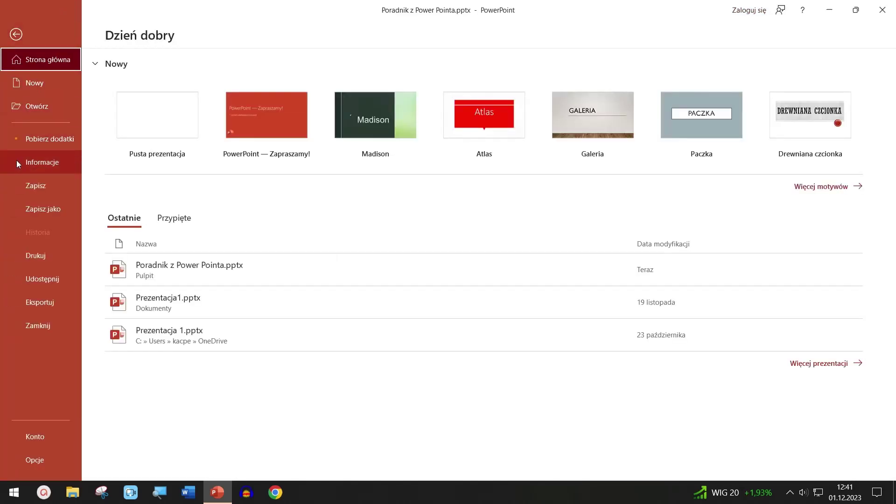
# Show the Konto page with Office product information, then go to PowerPoint Options
pyautogui.click(13, 436)
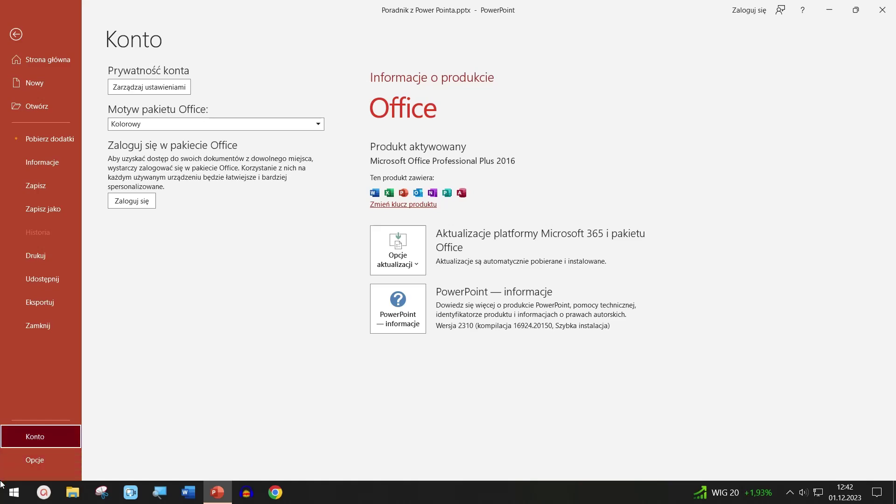
pyautogui.click(9, 466)
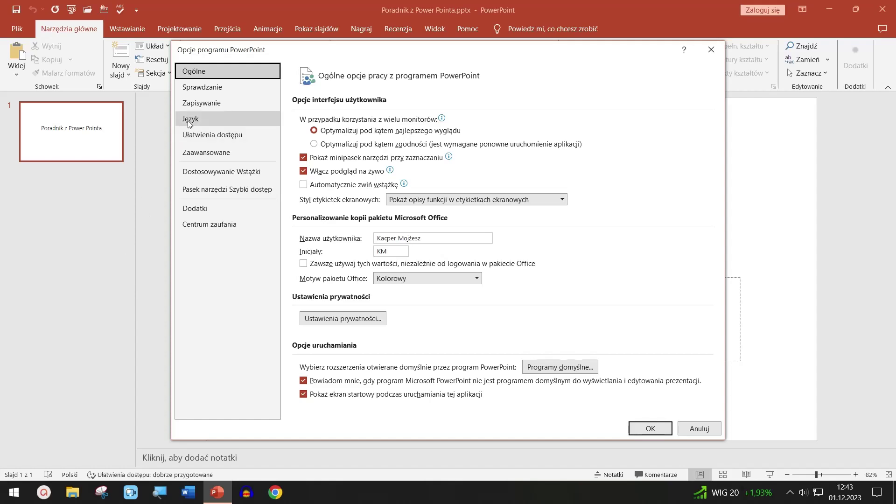
# On the Zapisywanie page, change the AutoRecover interval from 10 to 5 minutes
pyautogui.click(197, 108)
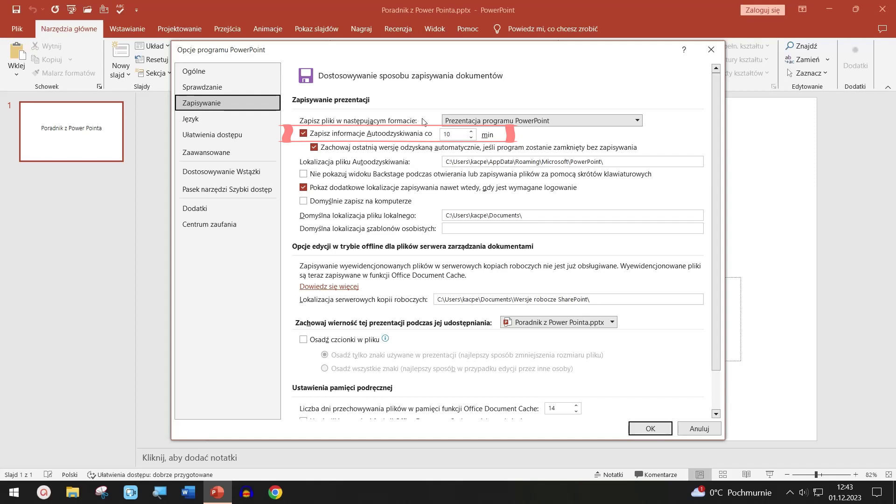
pyautogui.click(453, 134)
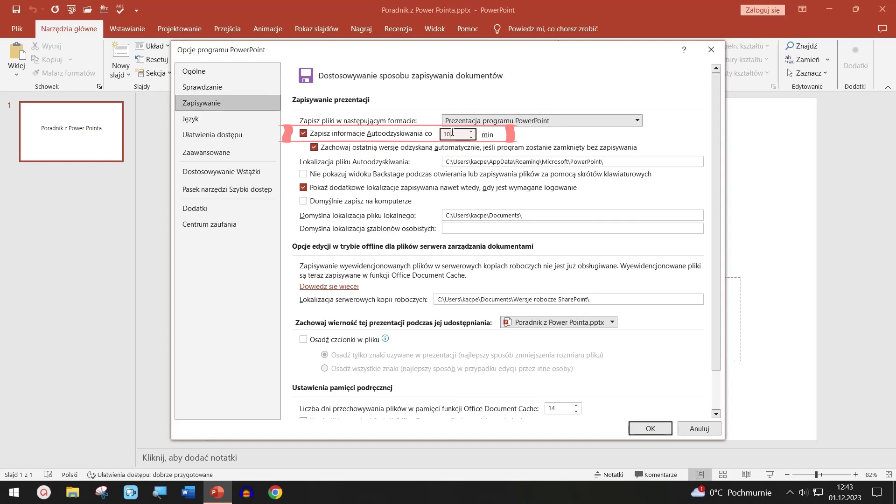
pyautogui.press('BackSpace')
pyautogui.press('BackSpace')
pyautogui.write('5')
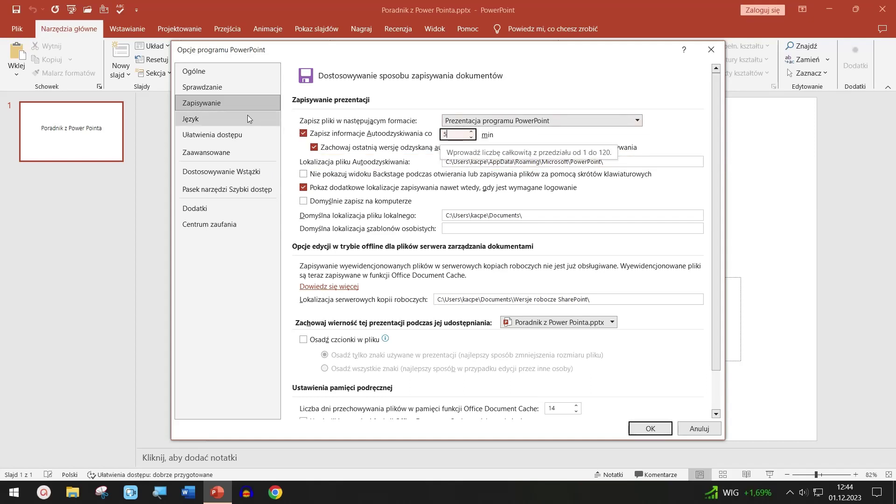
pyautogui.click(247, 135)
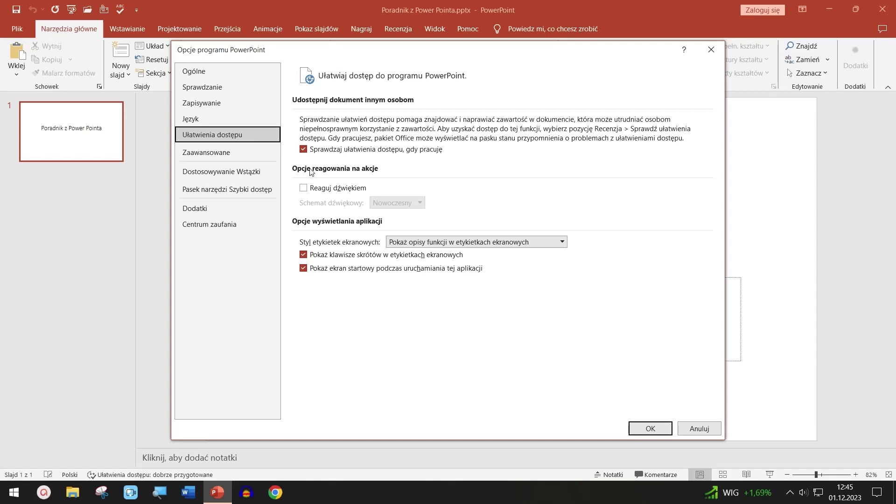
# On the Ułatwienia dostępu page, toggle the Reaguj dźwiękiem sound feedback option
pyautogui.click(303, 187)
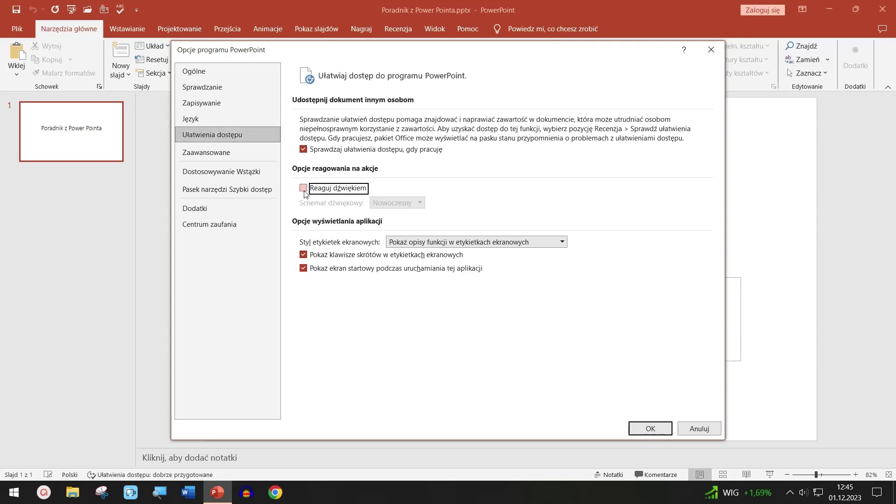
# Pick Nowoczesny in the Schemat dźwiękowy sound scheme dropdown
pyautogui.click(393, 204)
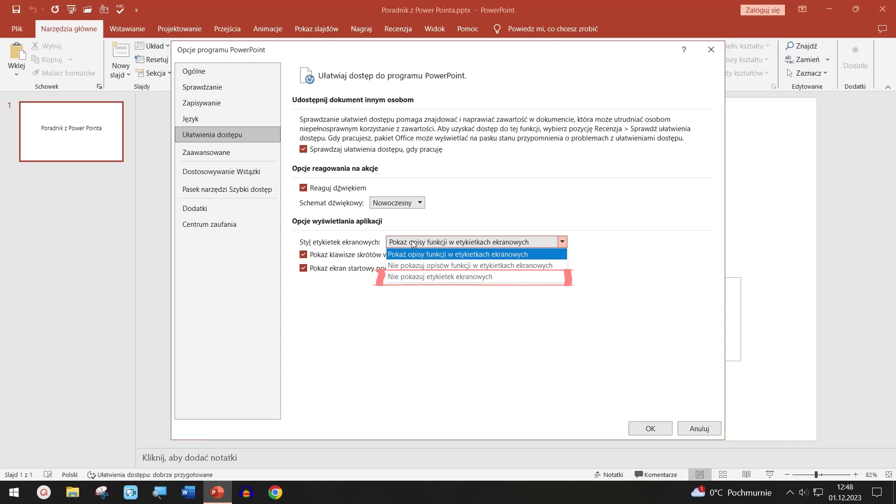
pyautogui.click(413, 243)
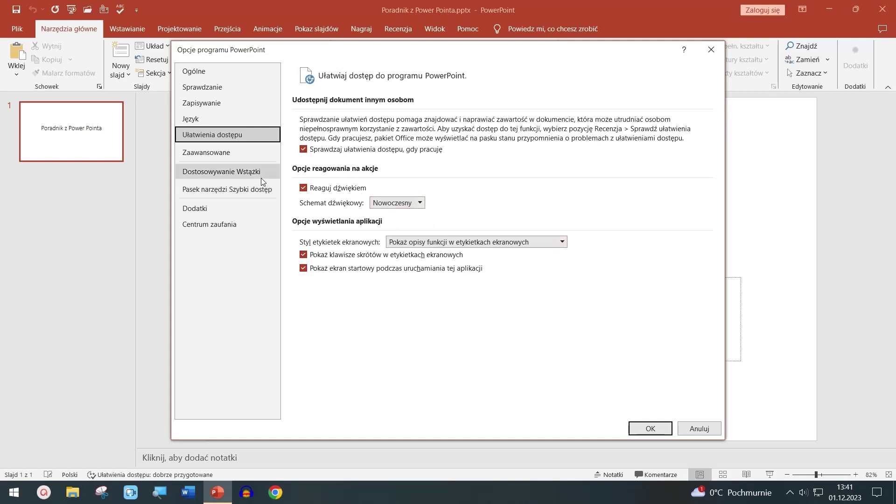
# On the Dostosowywanie Wstążki page, move the Animacje tab above Narzędzia główne
pyautogui.click(259, 171)
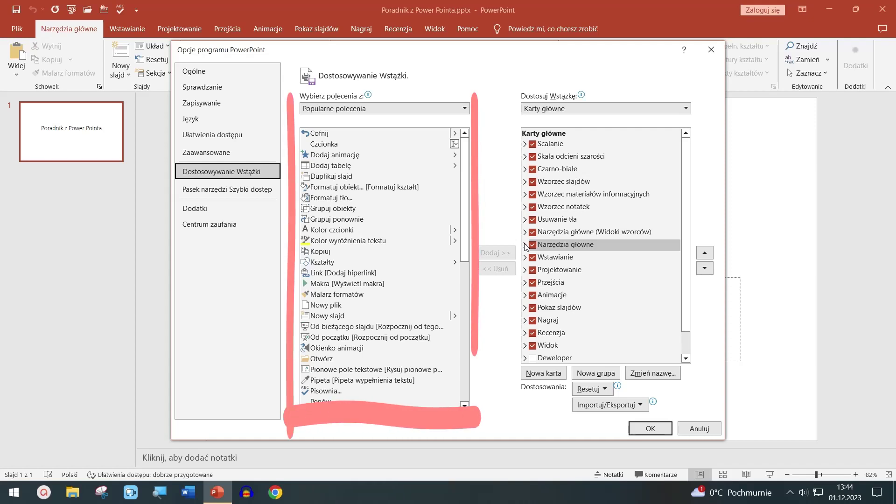
pyautogui.click(536, 246)
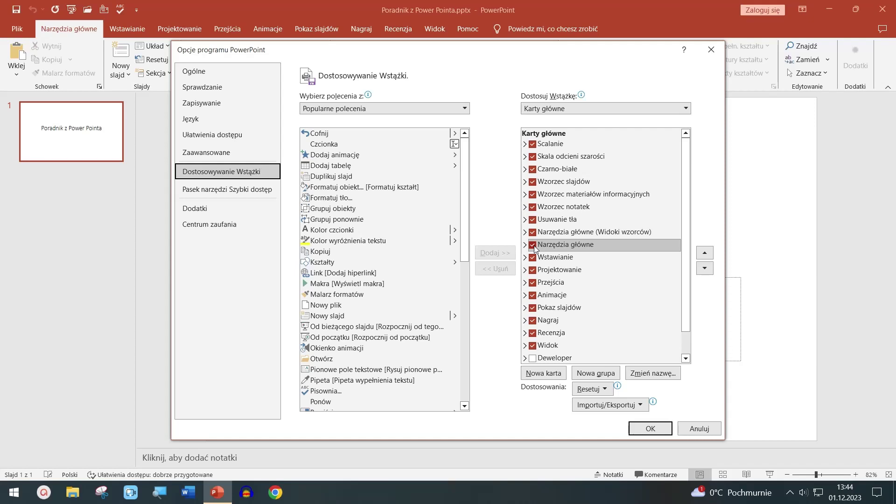
pyautogui.click(540, 296)
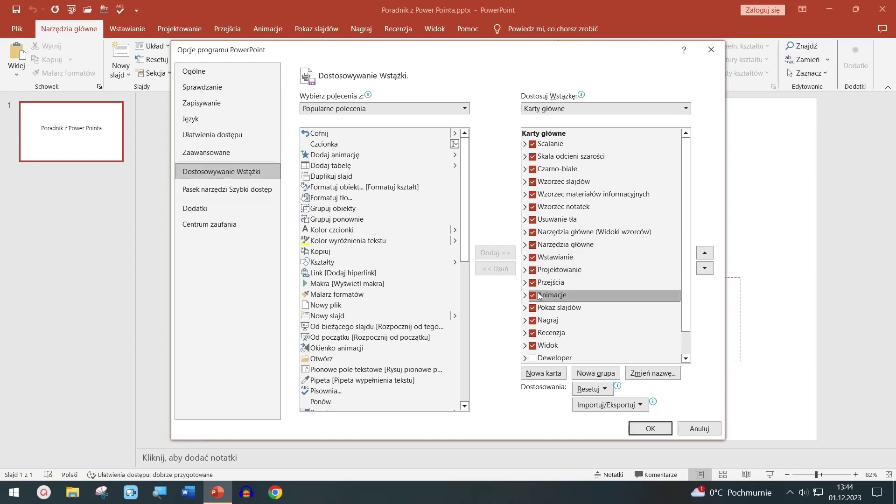
pyautogui.moveTo(539, 296); pyautogui.dragTo(549, 262)
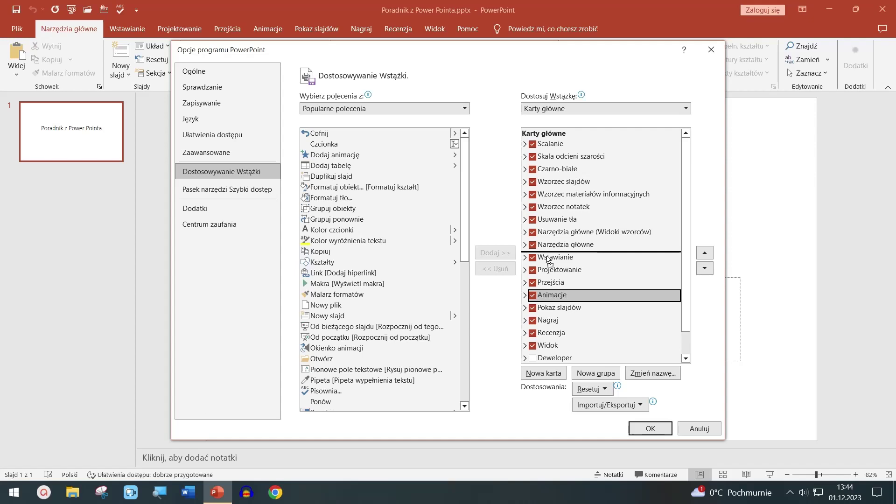
pyautogui.moveTo(549, 261); pyautogui.dragTo(548, 248)
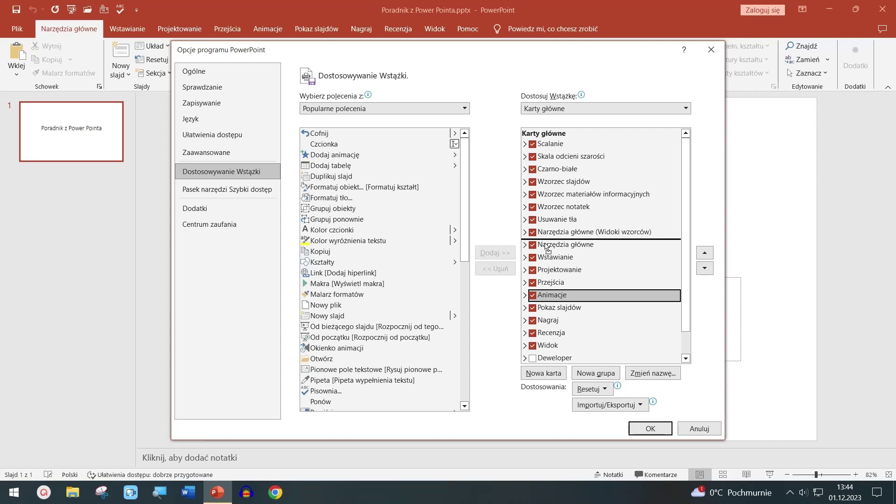
pyautogui.moveTo(548, 249); pyautogui.dragTo(547, 249)
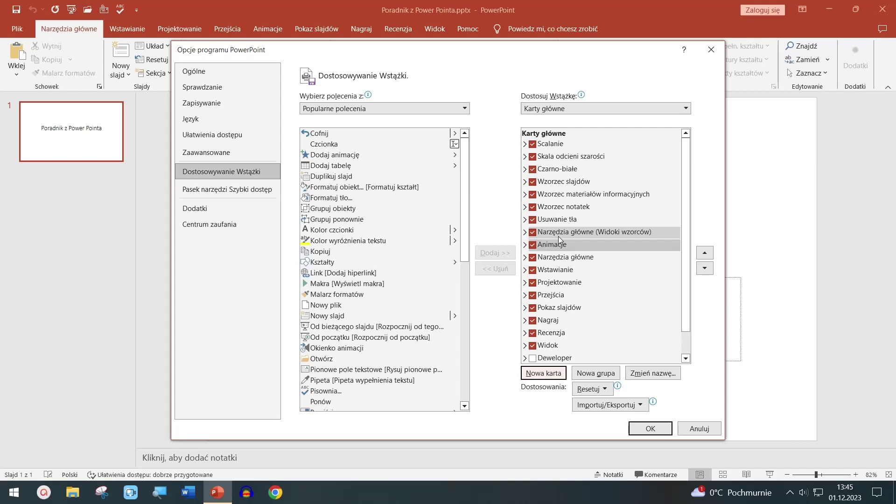
# Move Nagraj above Narzędzia główne and Pokaz slajdów just before Wstawianie
pyautogui.moveTo(580, 316); pyautogui.dragTo(564, 257)
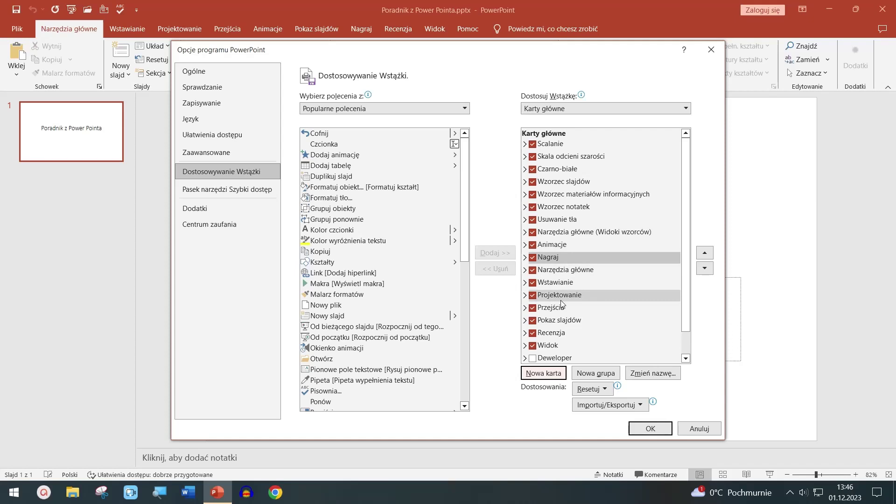
pyautogui.click(572, 321)
pyautogui.moveTo(572, 320); pyautogui.dragTo(563, 281)
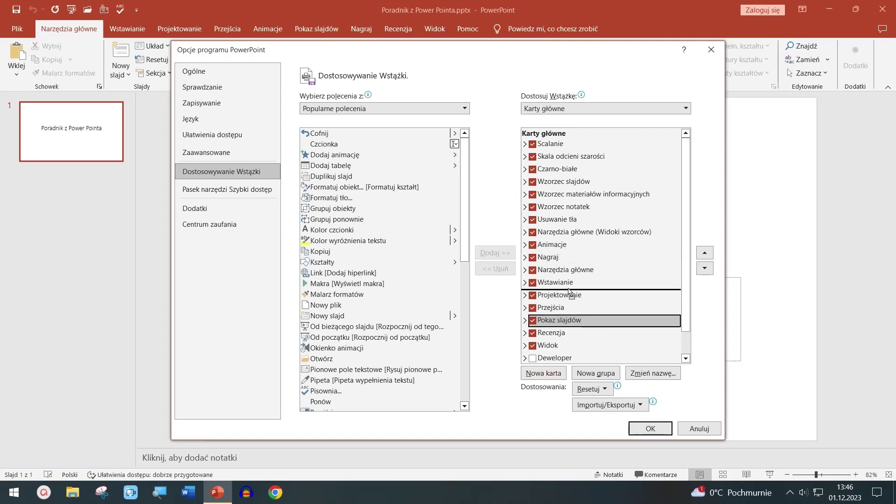
pyautogui.moveTo(564, 282); pyautogui.dragTo(564, 283)
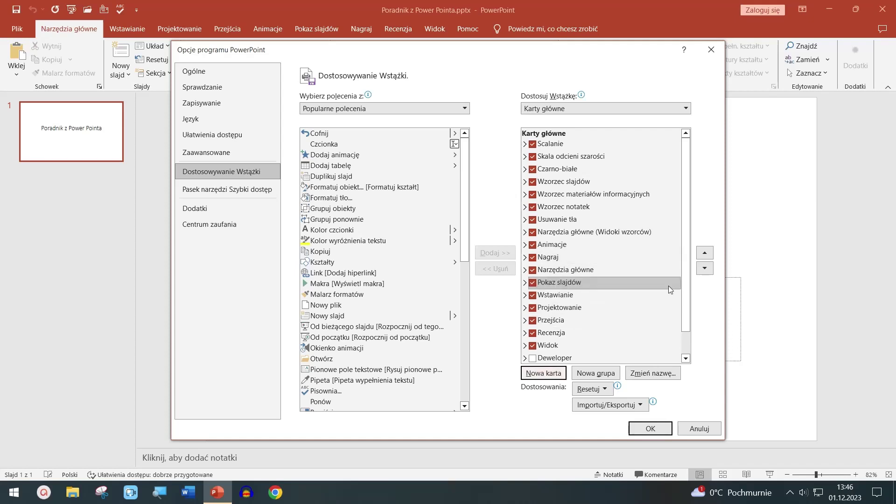
pyautogui.scroll(-1, 669, 286)
# Move Pomoc, Projektowanie, Recenzja and Widok up, placing Widok between Recenzja and Wstawianie
pyautogui.moveTo(593, 355); pyautogui.dragTo(561, 283)
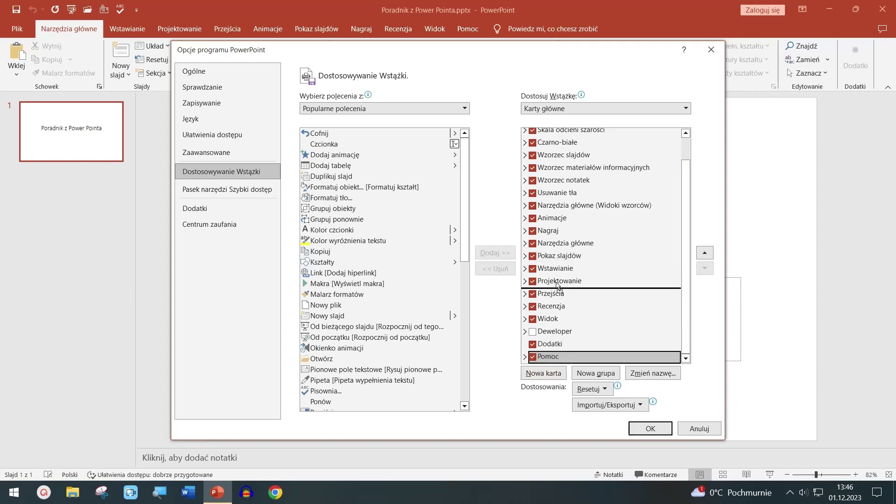
pyautogui.moveTo(560, 293)
pyautogui.mouseDown()
pyautogui.moveTo(556, 277)
pyautogui.moveTo(548, 286)
pyautogui.mouseUp()
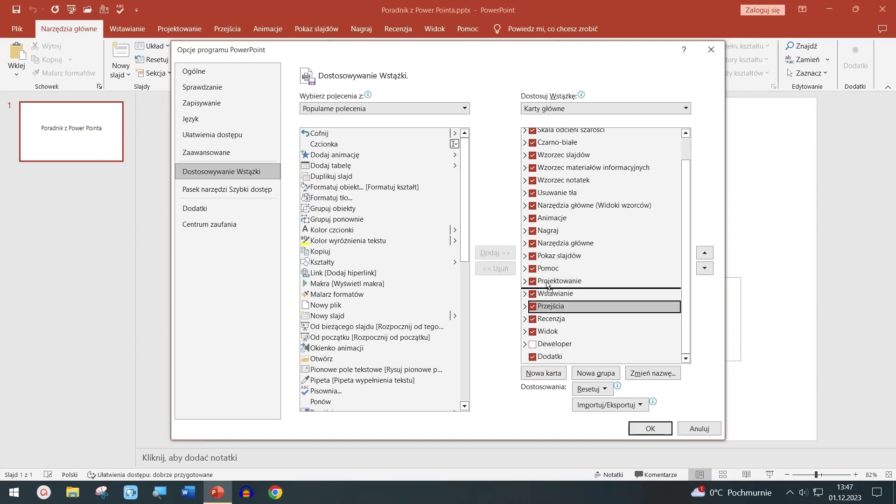
pyautogui.click(564, 318)
pyautogui.moveTo(564, 319); pyautogui.dragTo(563, 299)
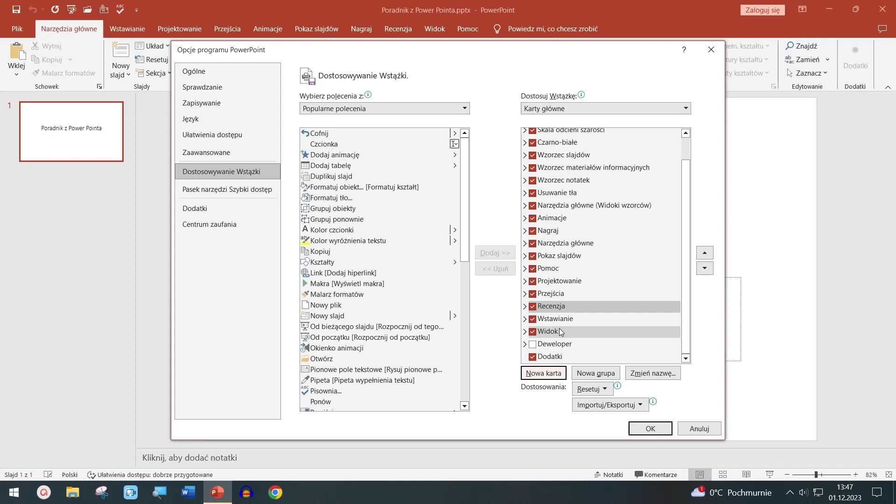
pyautogui.moveTo(561, 332); pyautogui.dragTo(562, 318)
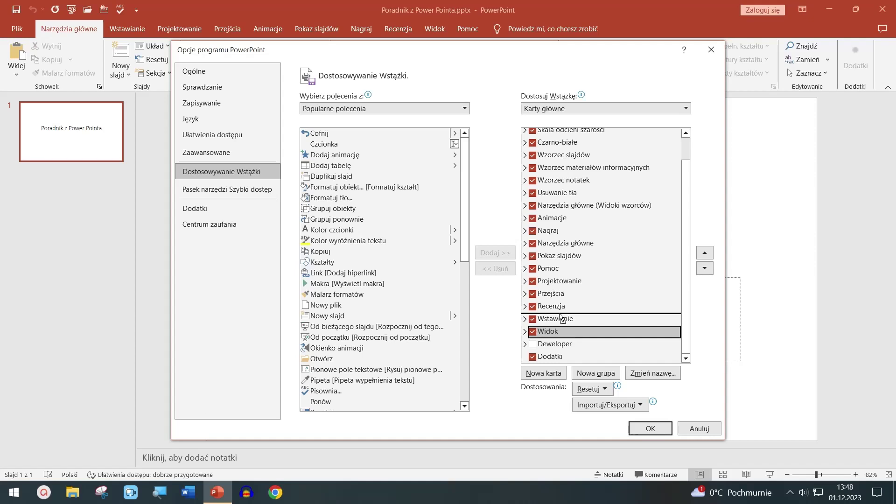
pyautogui.moveTo(560, 314); pyautogui.dragTo(560, 314)
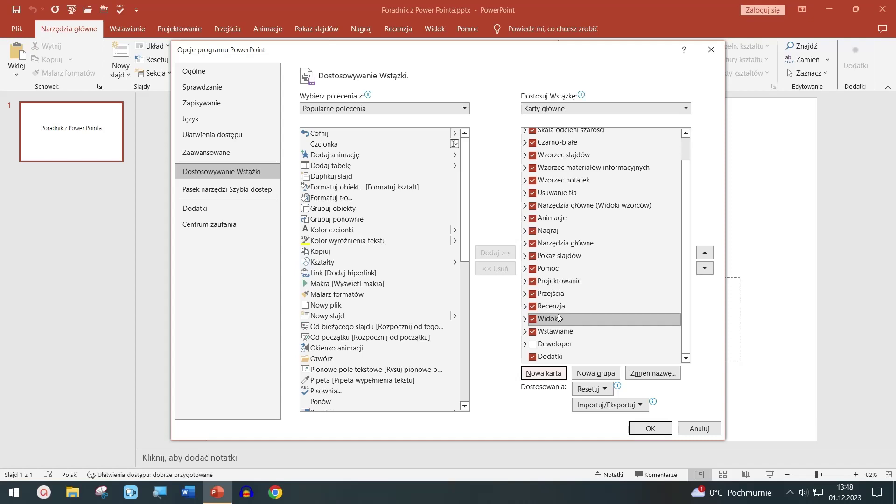
pyautogui.moveTo(559, 313); pyautogui.dragTo(528, 320)
# Expand Widok, drop Powiększenie below Widoki wzorców and move Okno to the top
pyautogui.click(527, 320)
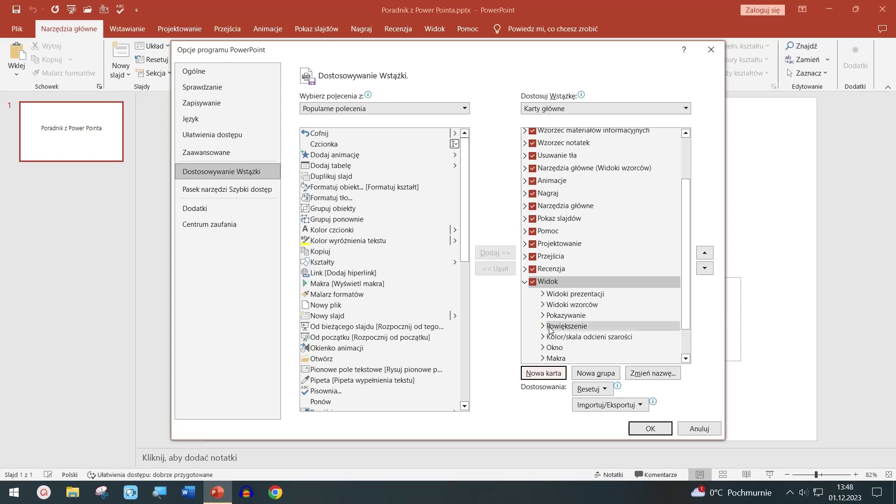
pyautogui.click(551, 327)
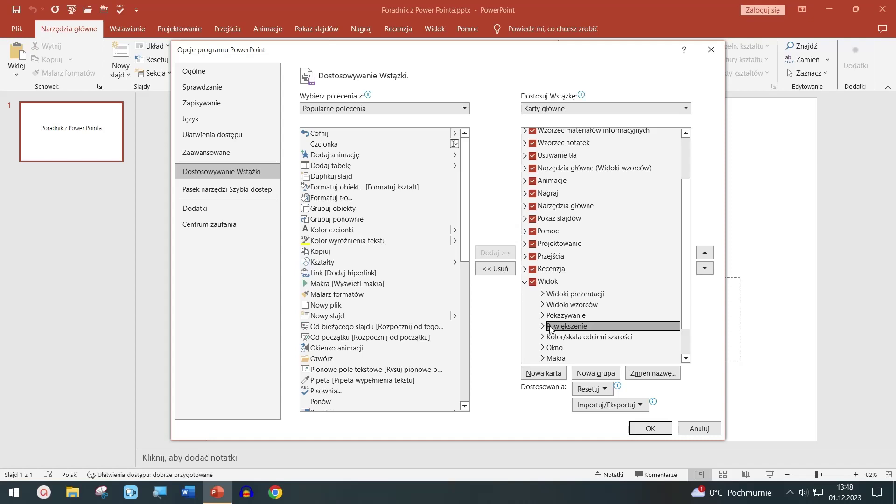
pyautogui.moveTo(551, 329); pyautogui.dragTo(568, 310)
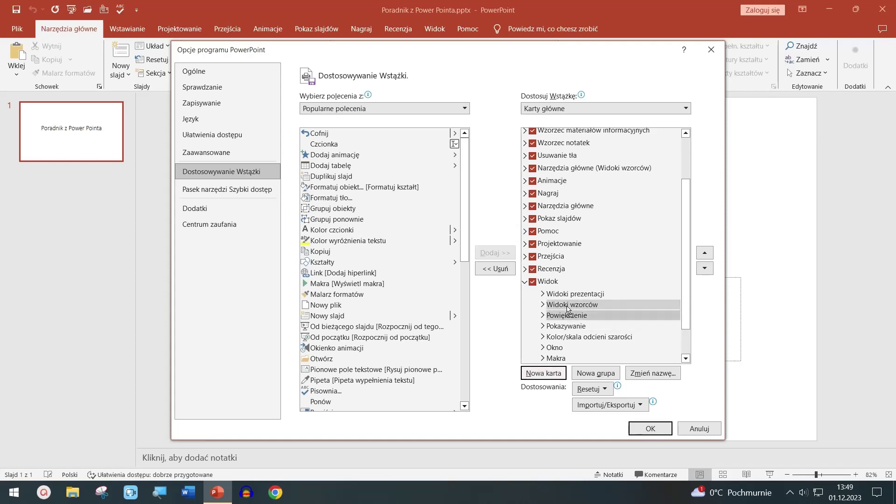
pyautogui.click(561, 349)
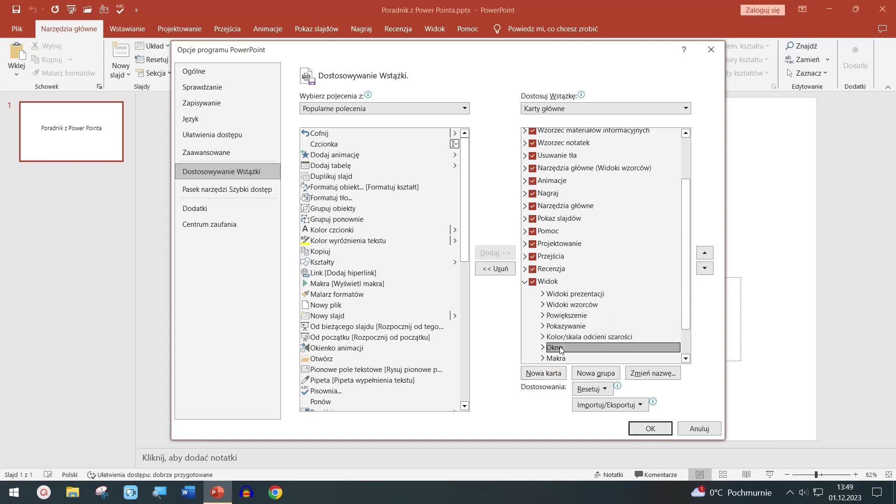
pyautogui.moveTo(561, 349); pyautogui.dragTo(562, 293)
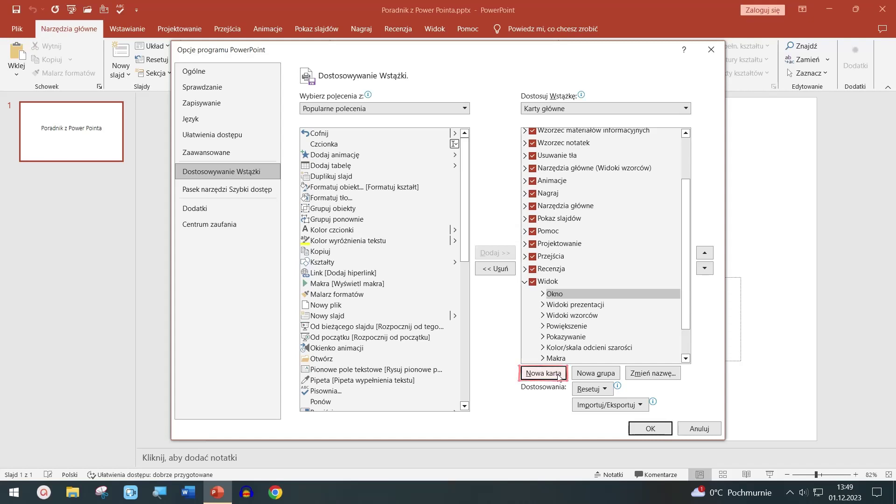
pyautogui.click(559, 375)
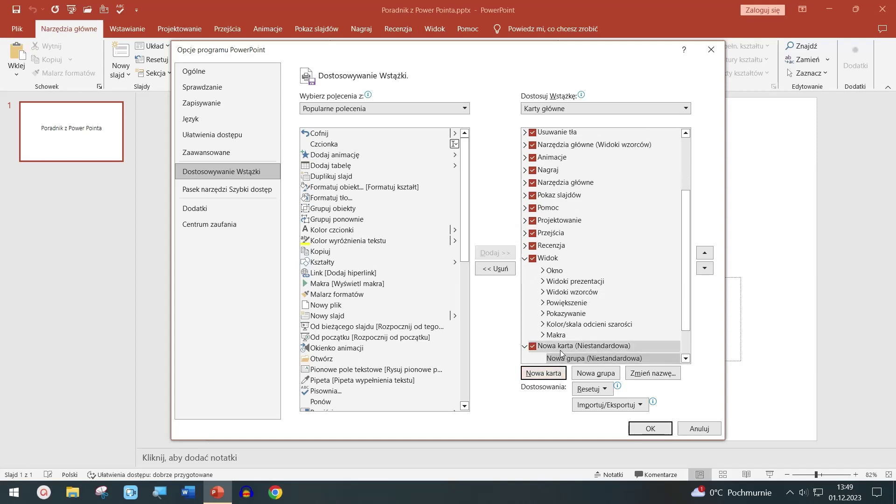
# Rename the new custom tab to Kształty
pyautogui.click(560, 349)
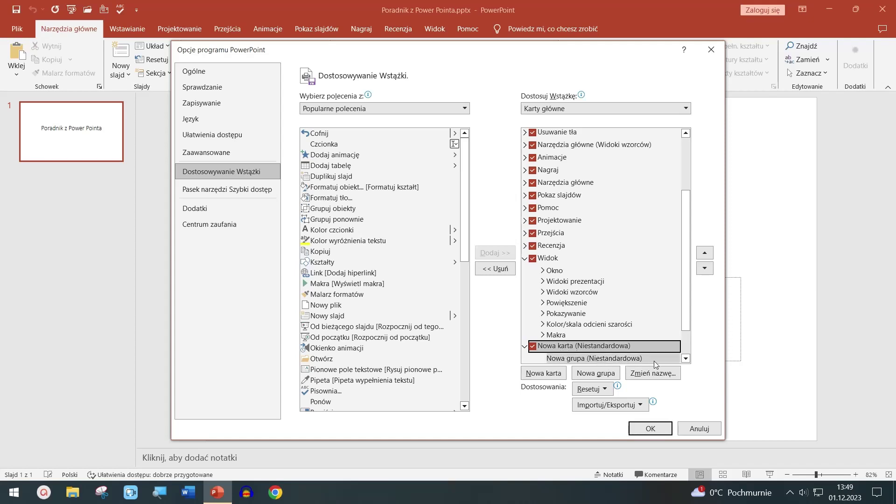
pyautogui.click(664, 379)
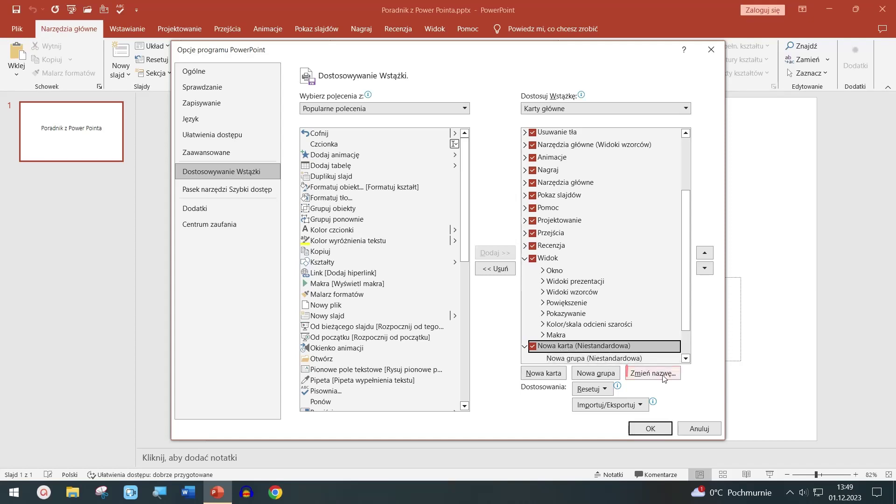
pyautogui.click(664, 378)
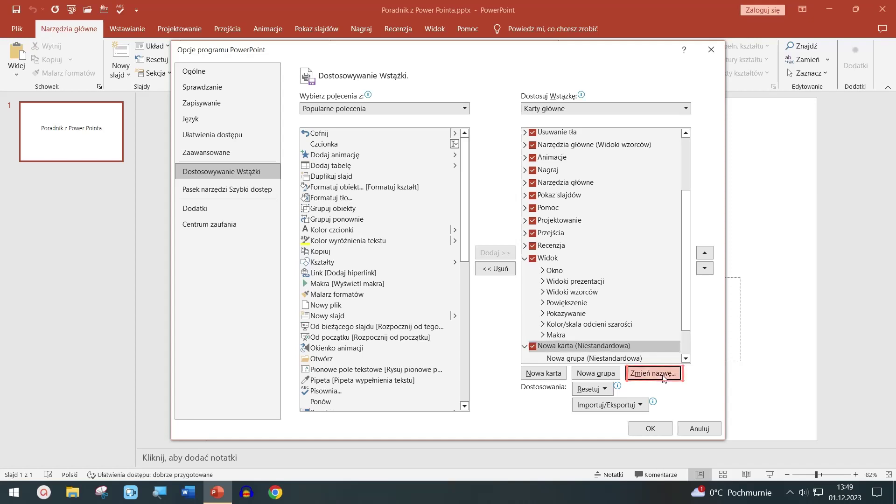
pyautogui.write('Kszta')
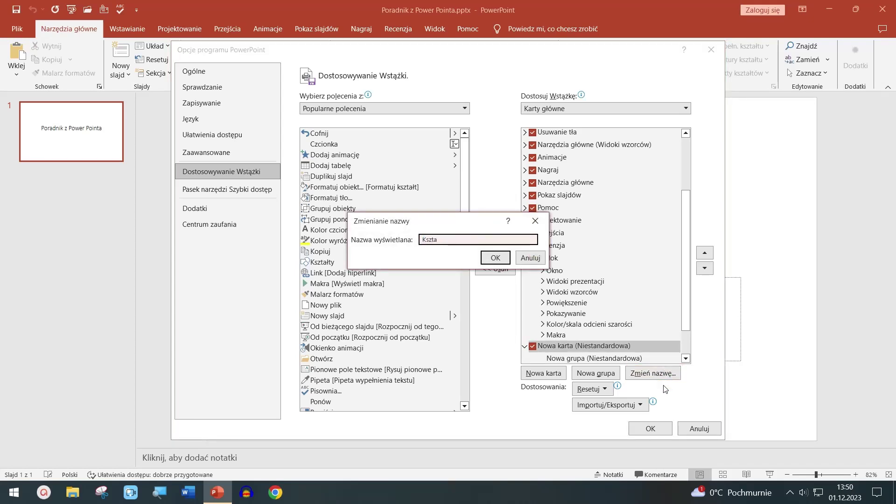
pyautogui.write('łty')
pyautogui.click(508, 261)
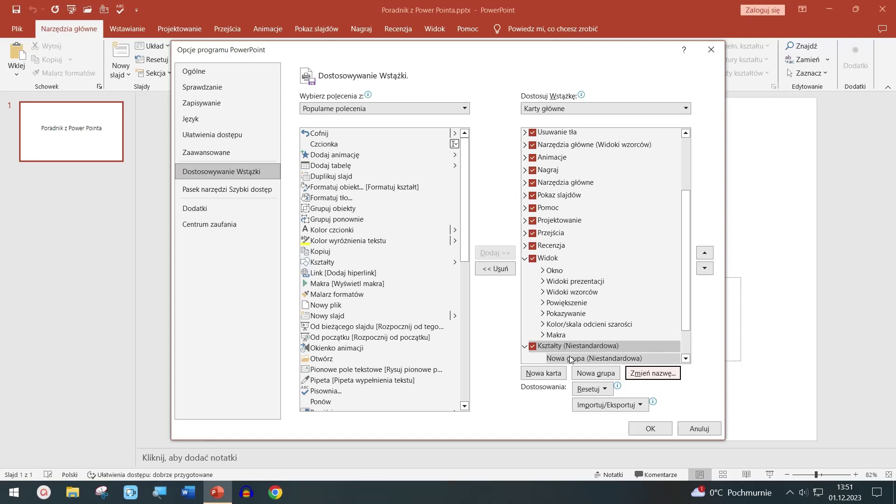
pyautogui.click(571, 359)
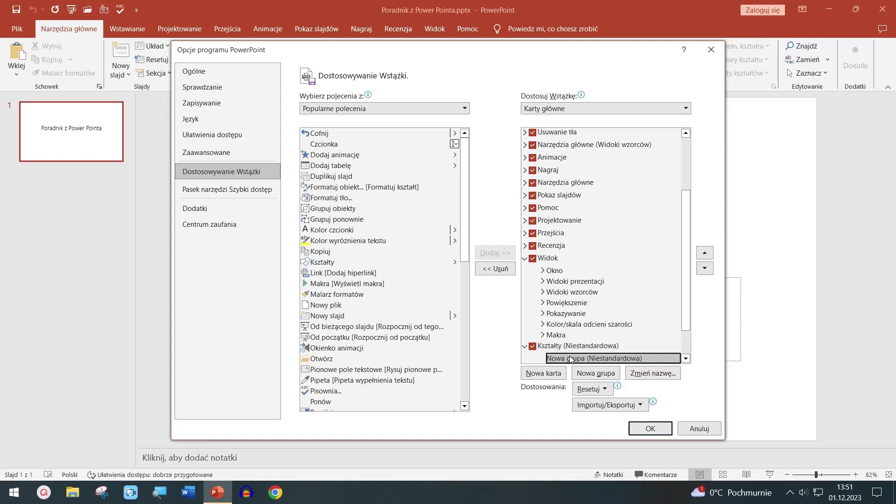
# Rename the Nowa grupa group under Kształty to Dymek
pyautogui.click(648, 374)
pyautogui.write('Dymek')
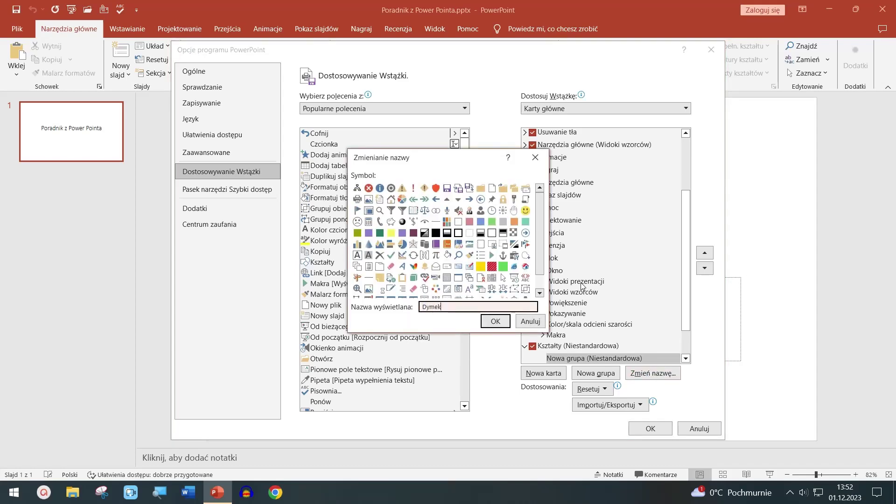
pyautogui.click(493, 323)
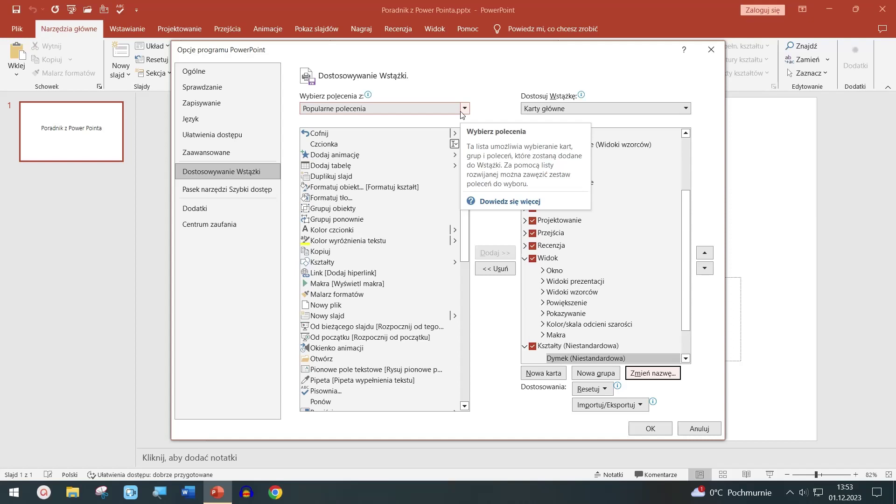
pyautogui.click(463, 110)
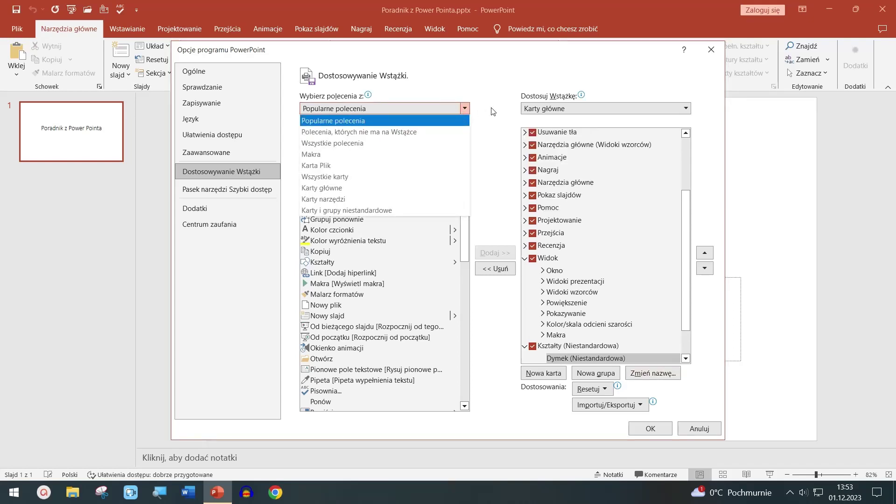
# Add the rounded-rectangle speech bubble from Commands Not in the Ribbon to the Dymek group
pyautogui.click(449, 132)
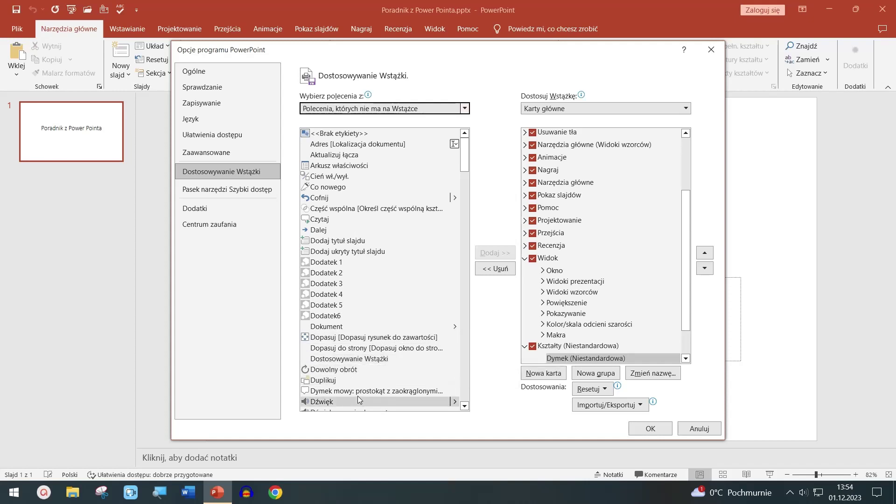
pyautogui.click(356, 393)
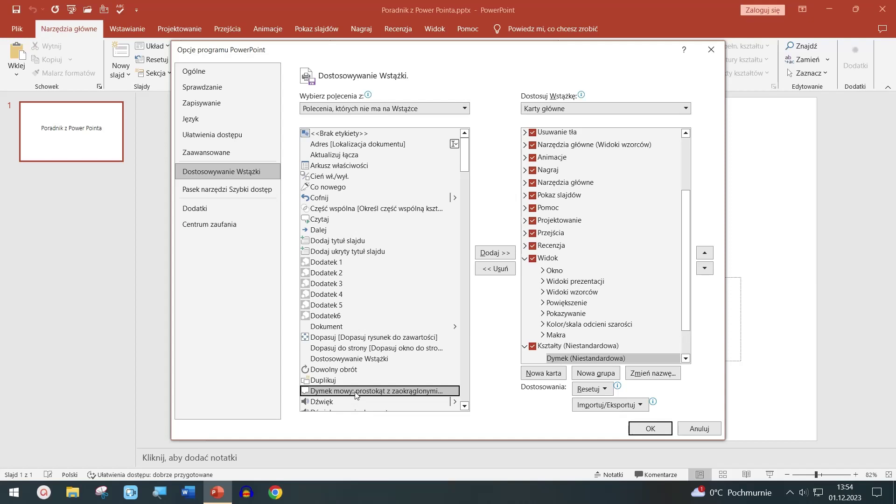
pyautogui.moveTo(356, 393)
pyautogui.mouseDown()
pyautogui.moveTo(532, 360)
pyautogui.moveTo(573, 326)
pyautogui.mouseUp()
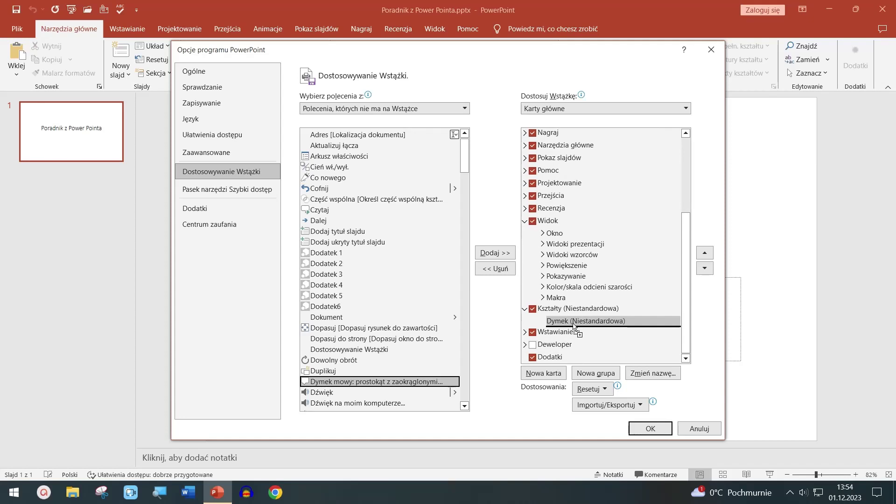
pyautogui.moveTo(574, 325); pyautogui.dragTo(574, 326)
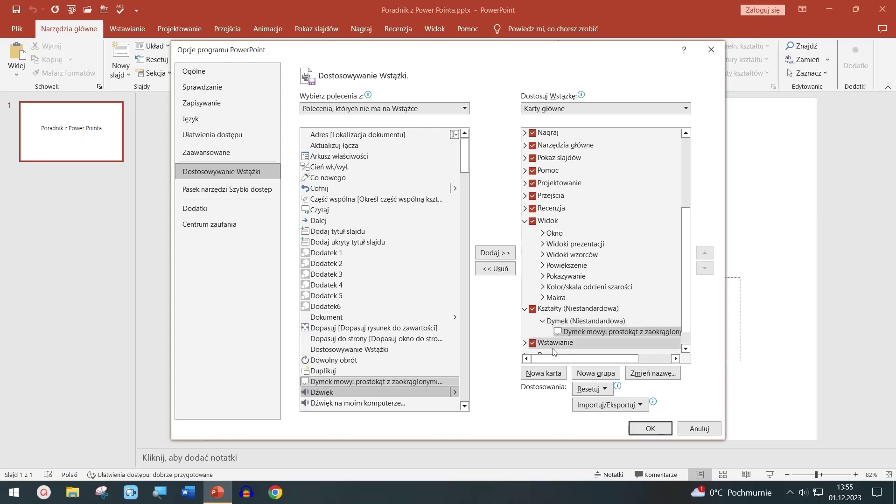
# Add a second new group to Kształty and start naming it Owal
pyautogui.click(595, 372)
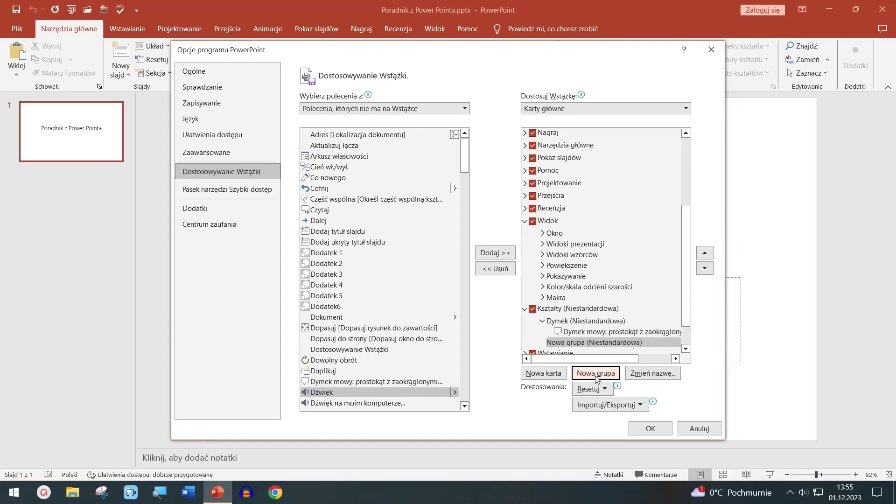
pyautogui.click(642, 372)
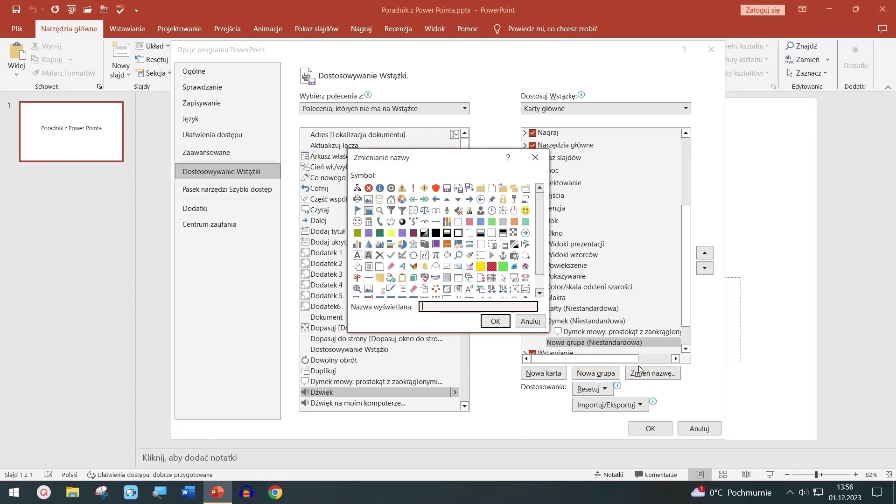
pyautogui.write('Owal')
# Confirm the Owal group name, add the Owal shape command to it, and create a third group
pyautogui.click(499, 323)
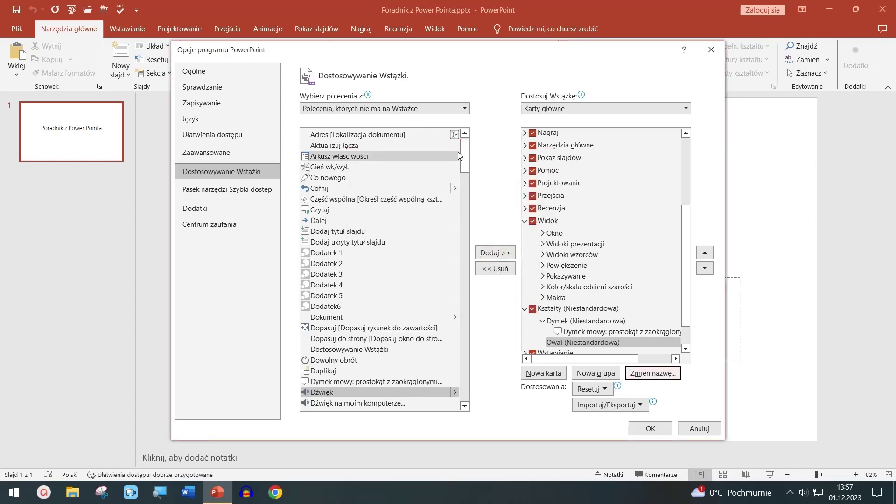
pyautogui.moveTo(465, 156); pyautogui.dragTo(458, 221)
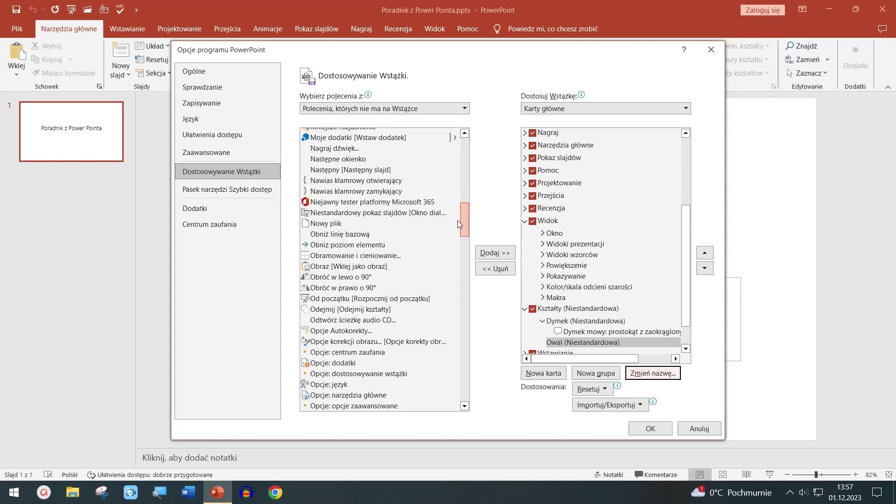
pyautogui.moveTo(457, 220); pyautogui.dragTo(455, 233)
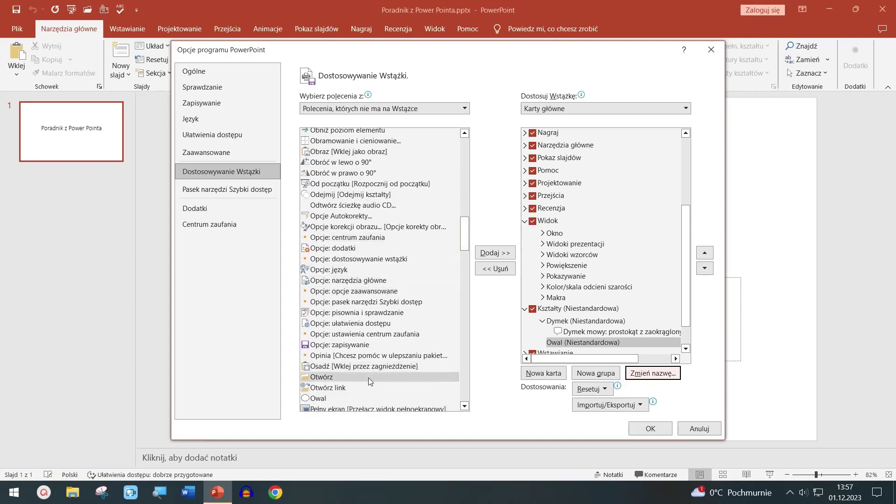
pyautogui.click(366, 398)
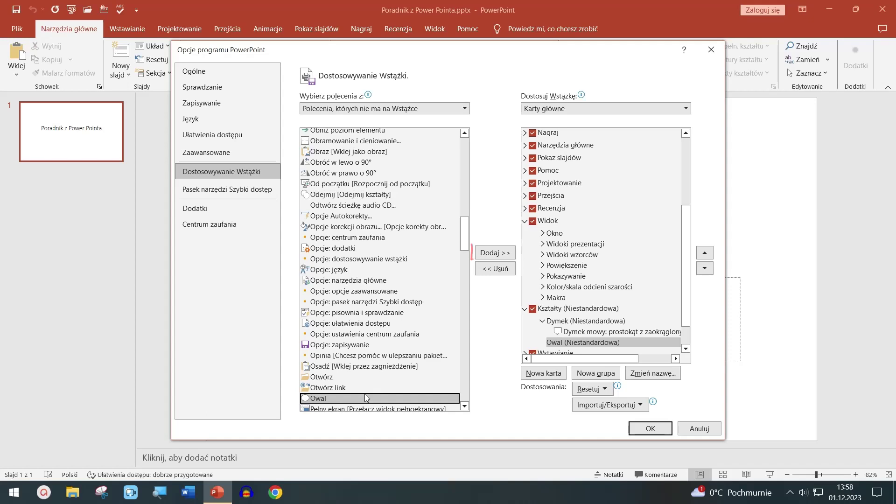
pyautogui.click(495, 253)
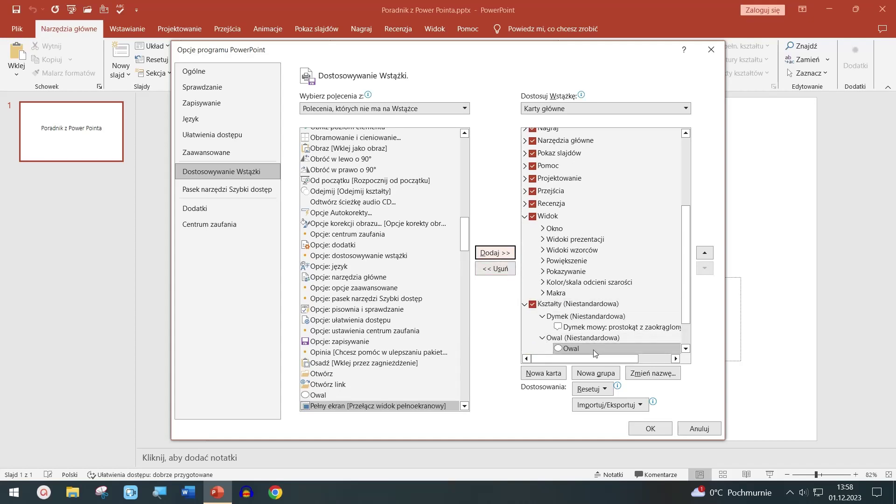
pyautogui.click(597, 373)
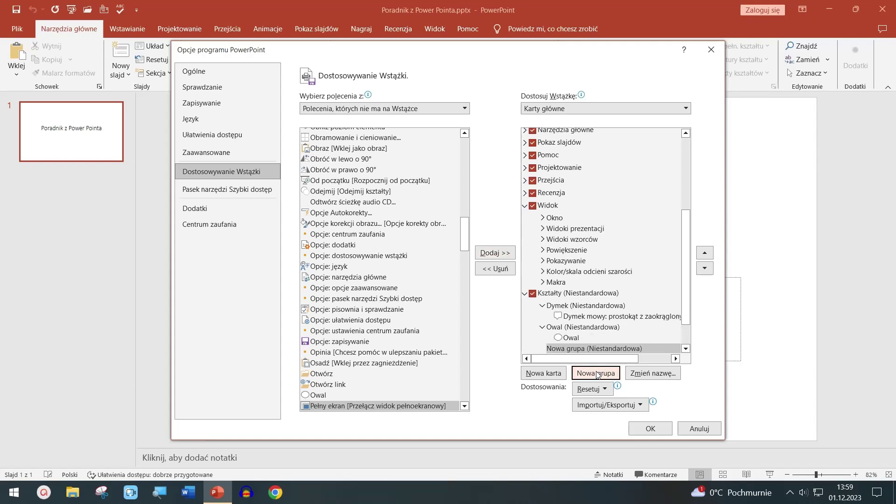
# Rename the new group to Prostokąt
pyautogui.click(637, 378)
pyautogui.write('Prostokąt')
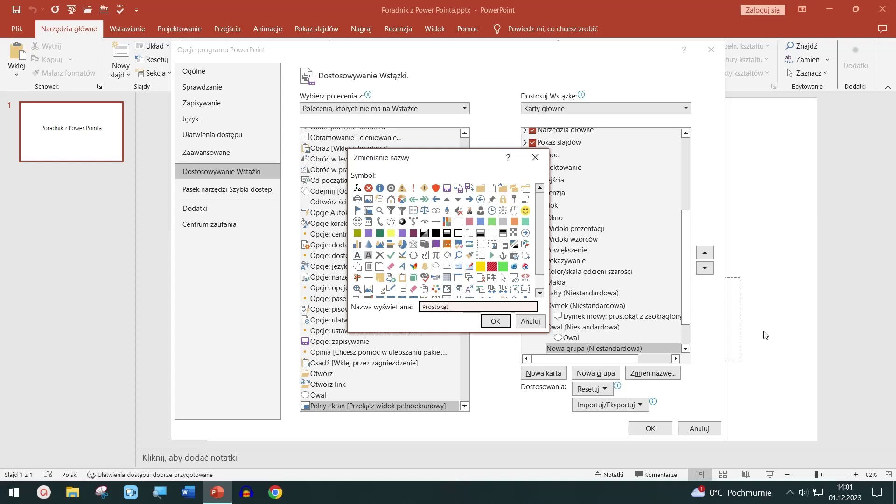
pyautogui.click(492, 327)
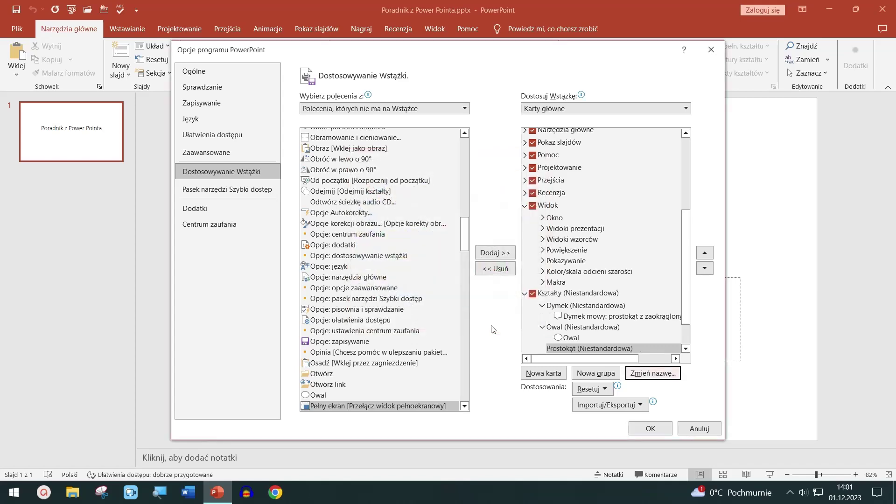
# Add Prostokąt and Prostokąt: zaokrąglone rogi to the Prostokąt group, then create a fourth group
pyautogui.moveTo(464, 250); pyautogui.dragTo(469, 285)
pyautogui.moveTo(397, 373)
pyautogui.mouseDown()
pyautogui.moveTo(510, 347)
pyautogui.moveTo(590, 348)
pyautogui.mouseUp()
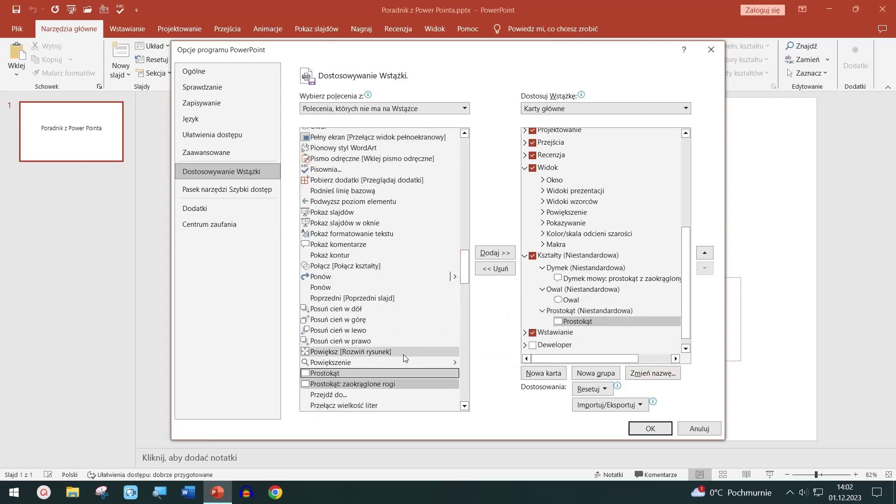
pyautogui.moveTo(374, 384); pyautogui.dragTo(564, 327)
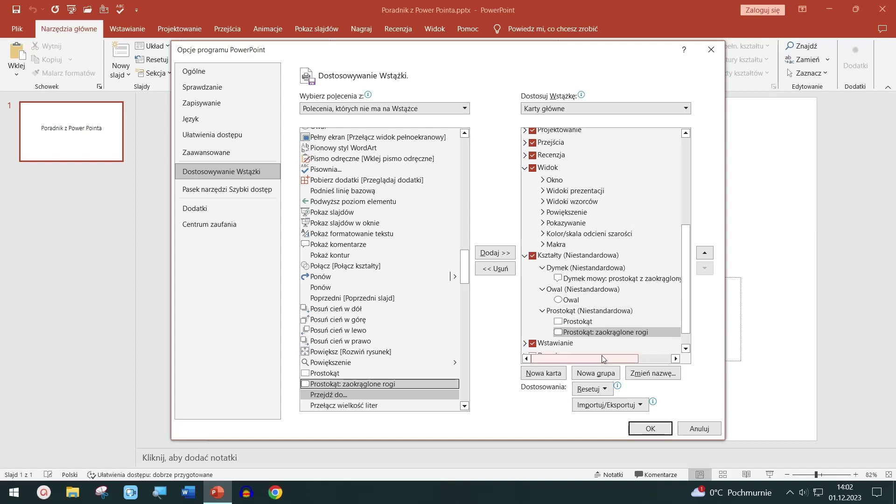
pyautogui.click(603, 374)
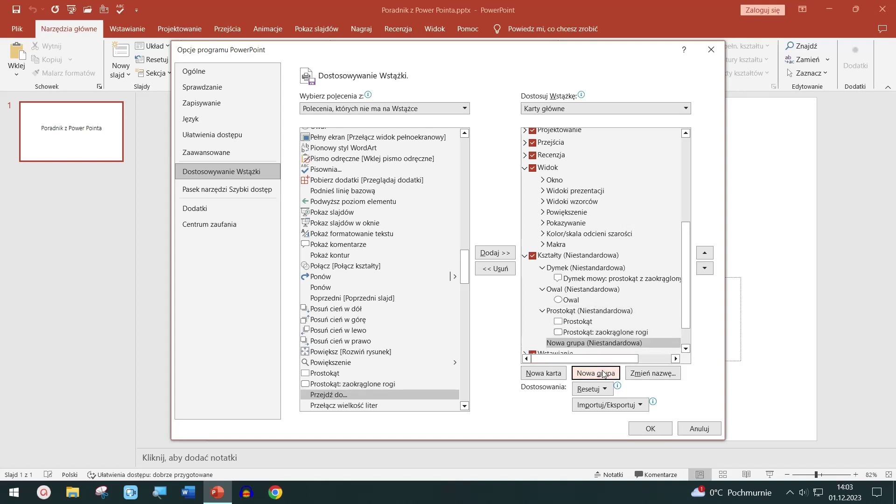
pyautogui.click(642, 375)
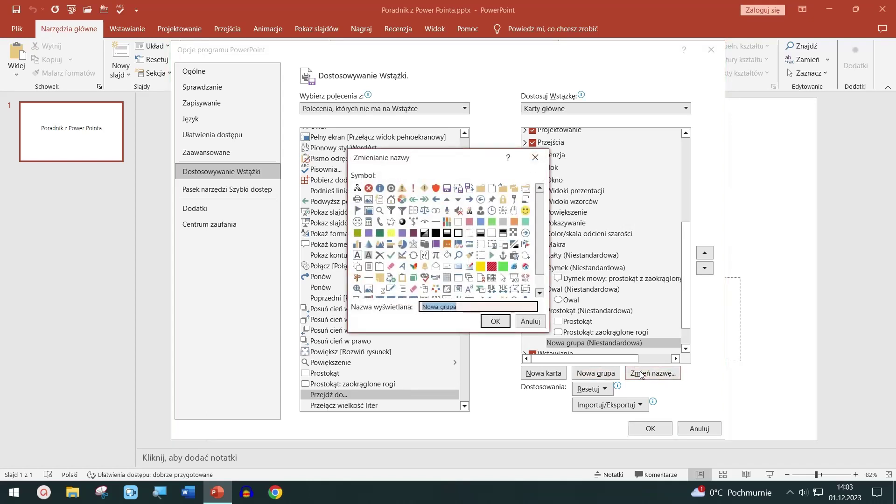
# Name the fourth group Strzałki and add Strzałka: w prawo and Strzałka: w dół to it
pyautogui.write('Strzałki')
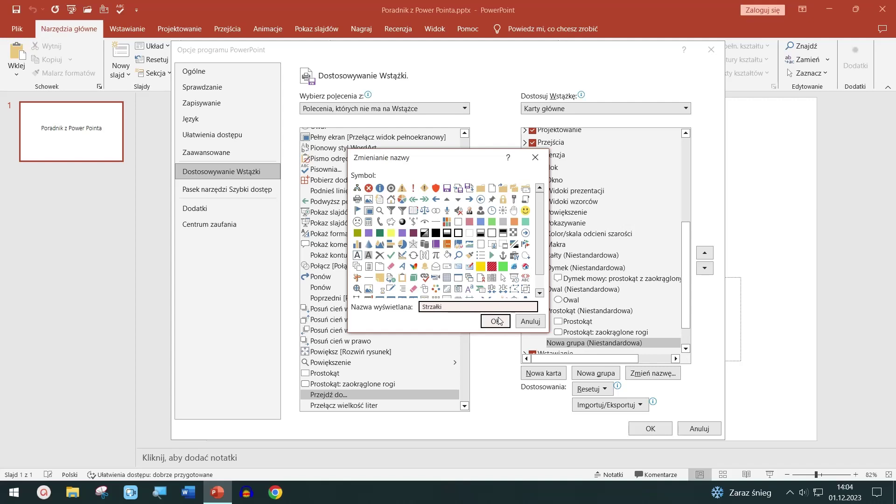
pyautogui.press('Return')
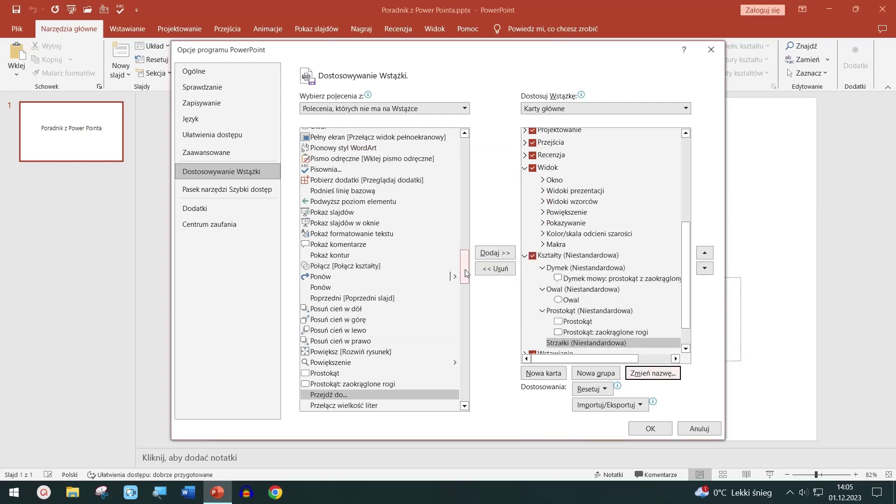
pyautogui.moveTo(467, 271); pyautogui.dragTo(469, 313)
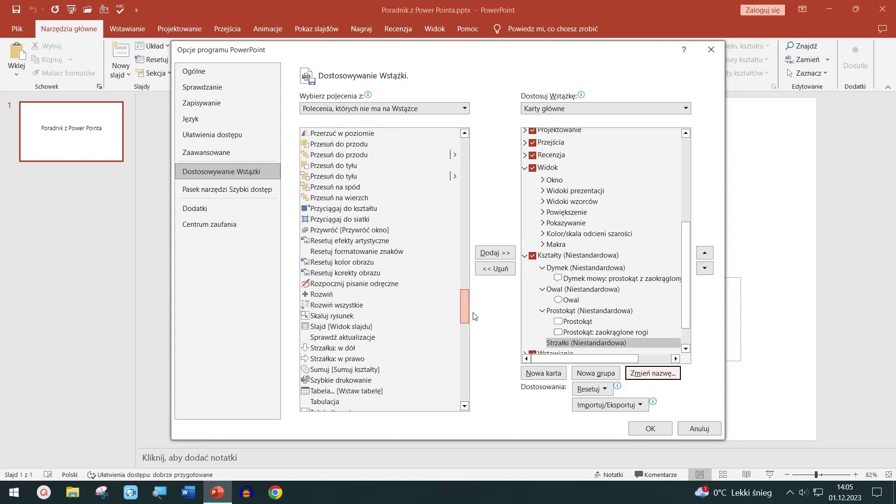
pyautogui.moveTo(401, 348)
pyautogui.mouseDown()
pyautogui.moveTo(610, 325)
pyautogui.moveTo(588, 293)
pyautogui.mouseUp()
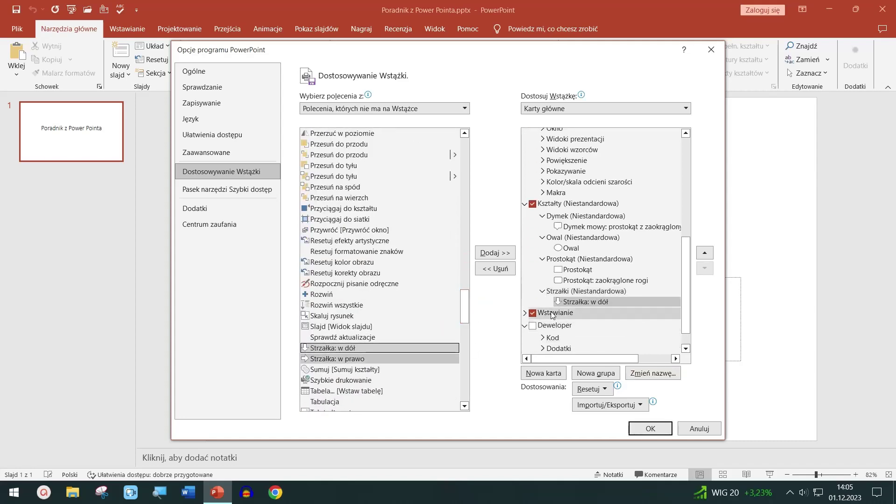
pyautogui.moveTo(411, 358); pyautogui.dragTo(564, 304)
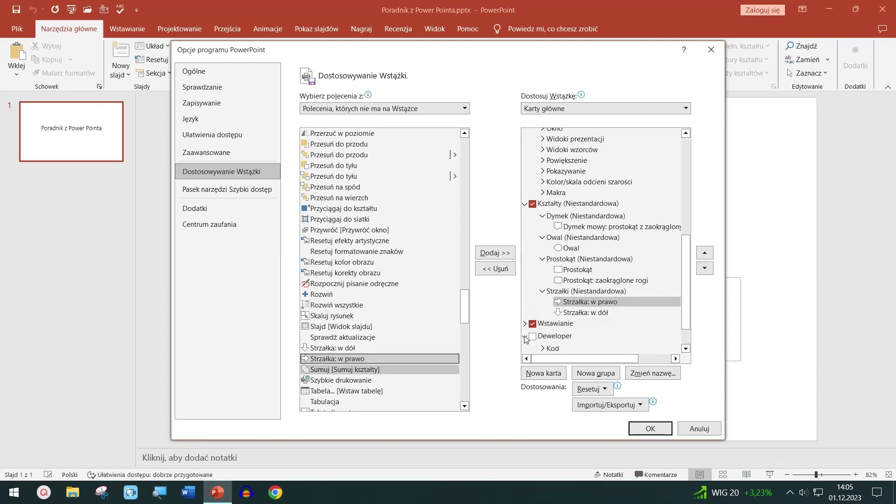
pyautogui.click(525, 204)
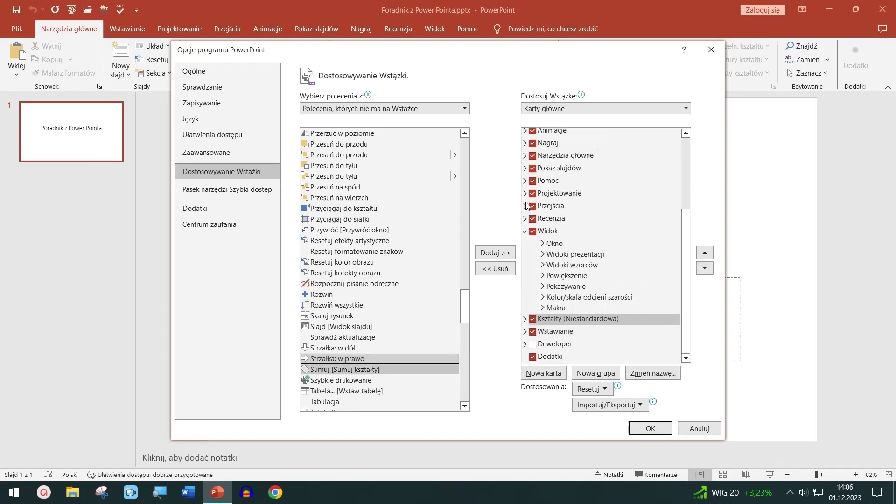
# Move the Kształty tab between Animacje and Nagraj and apply the ribbon changes
pyautogui.click(526, 232)
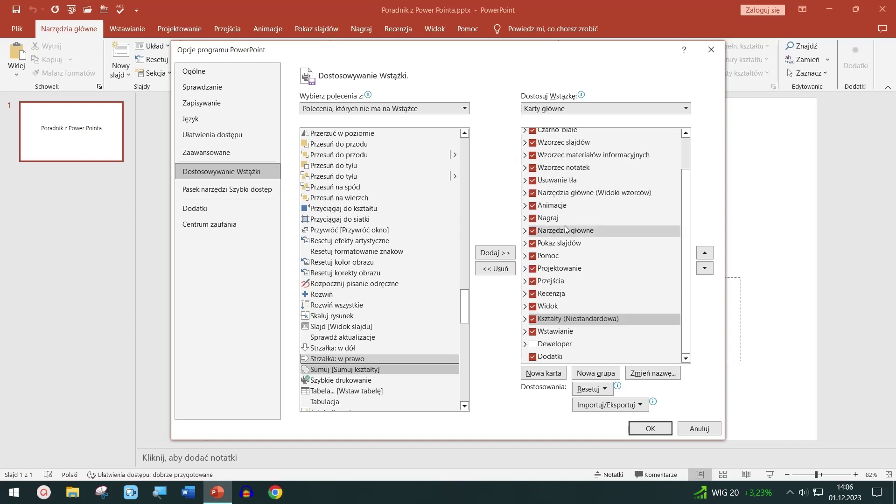
pyautogui.click(567, 318)
pyautogui.moveTo(567, 317); pyautogui.dragTo(615, 214)
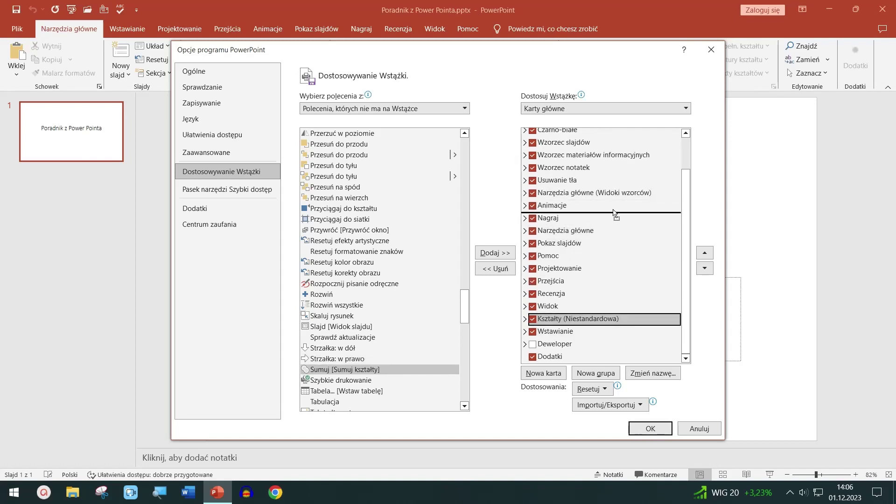
pyautogui.moveTo(614, 214); pyautogui.dragTo(616, 215)
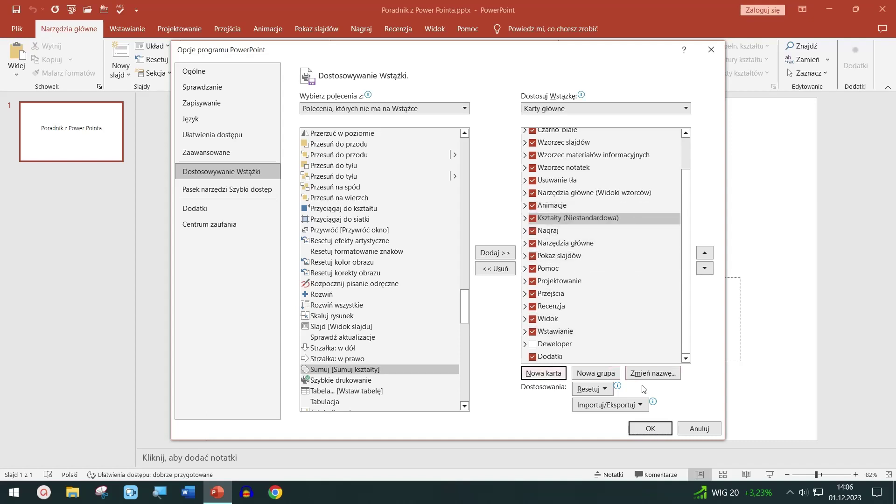
pyautogui.click(650, 432)
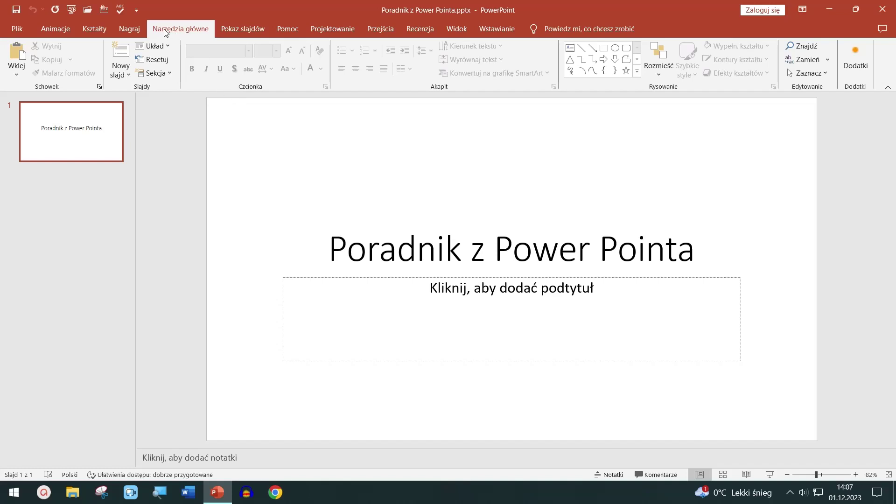
# Review the Kształty tab's Dymek, Owal, Prostokąt and Strzałki groups, then close PowerPoint
pyautogui.click(87, 32)
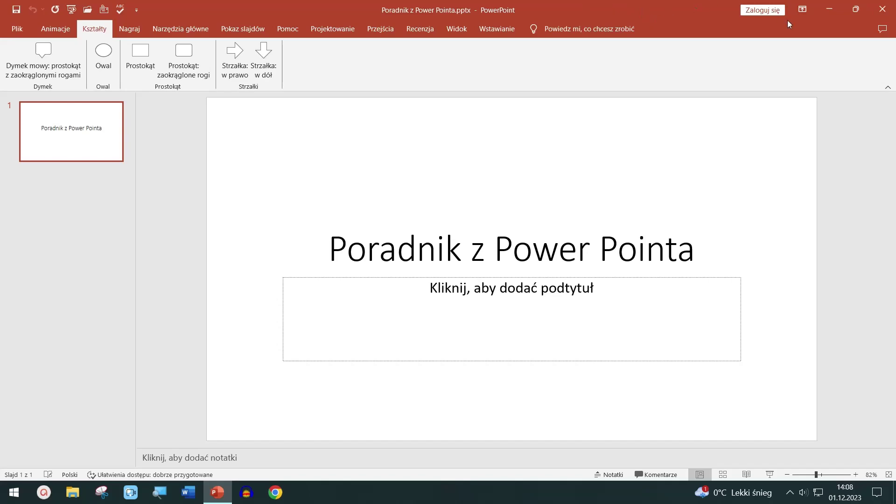
pyautogui.click(886, 4)
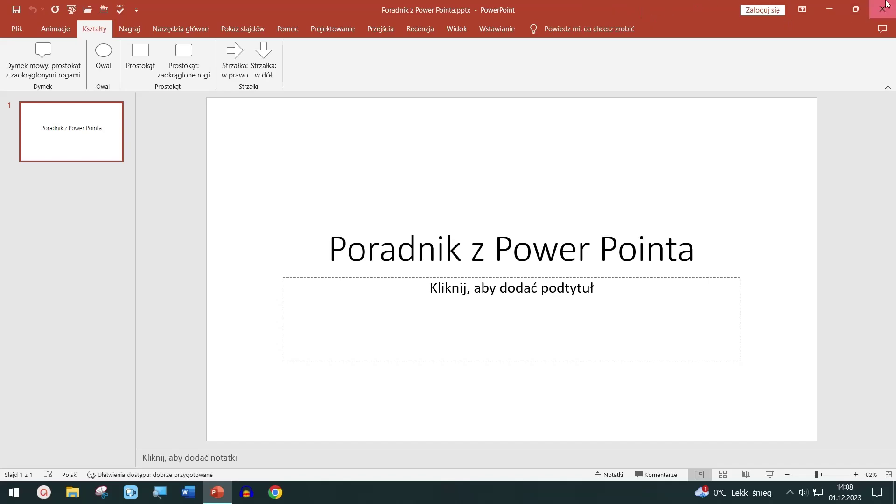